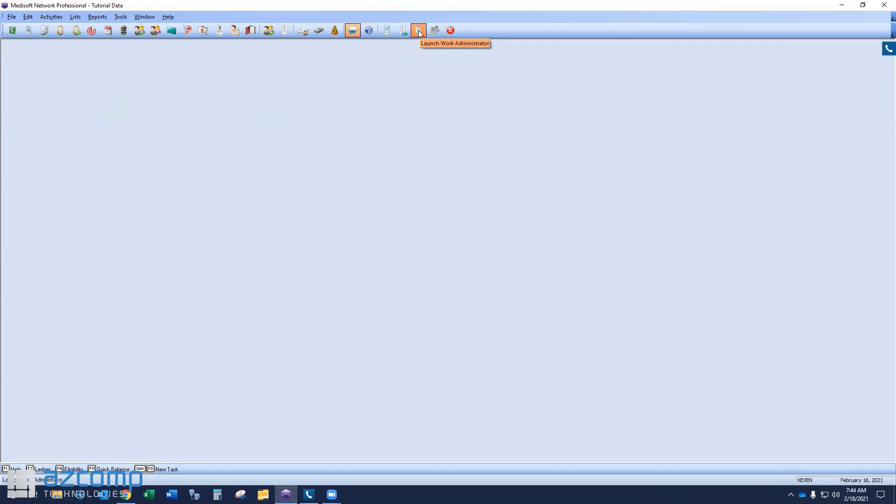
- Launch Work Administrator and dismiss the task reminders to reach the assignment list
click(51, 16)
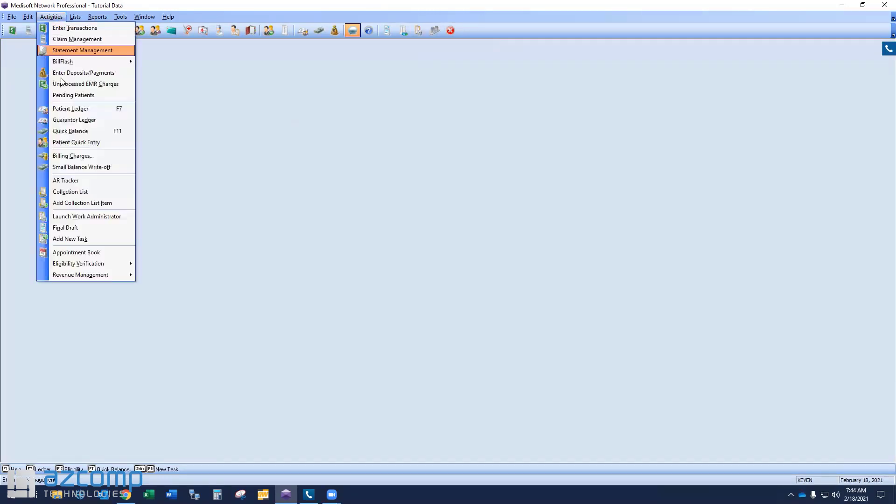
click(422, 55)
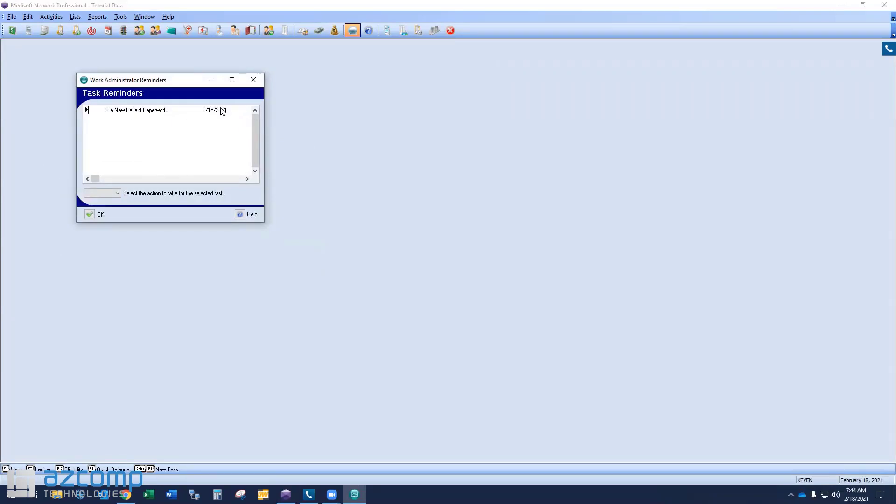
click(91, 215)
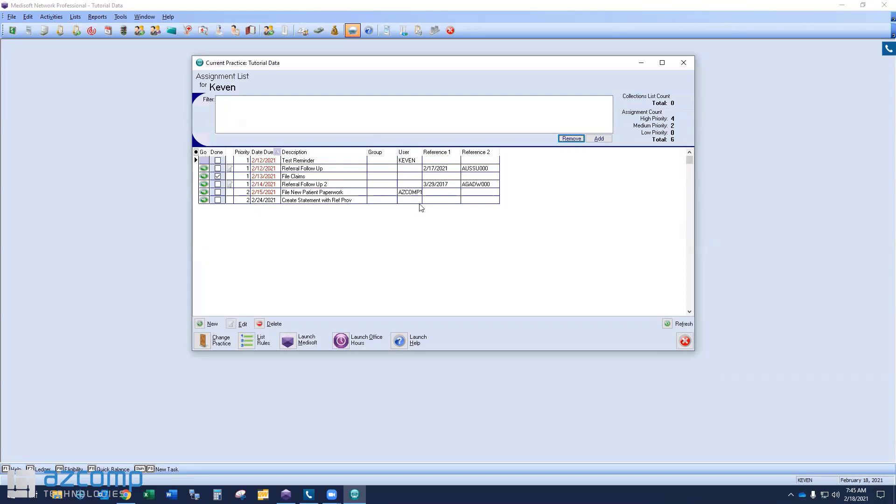
- Filter the assignment list by Assigned User so it shows only the signed-in user's tasks
click(308, 116)
click(599, 138)
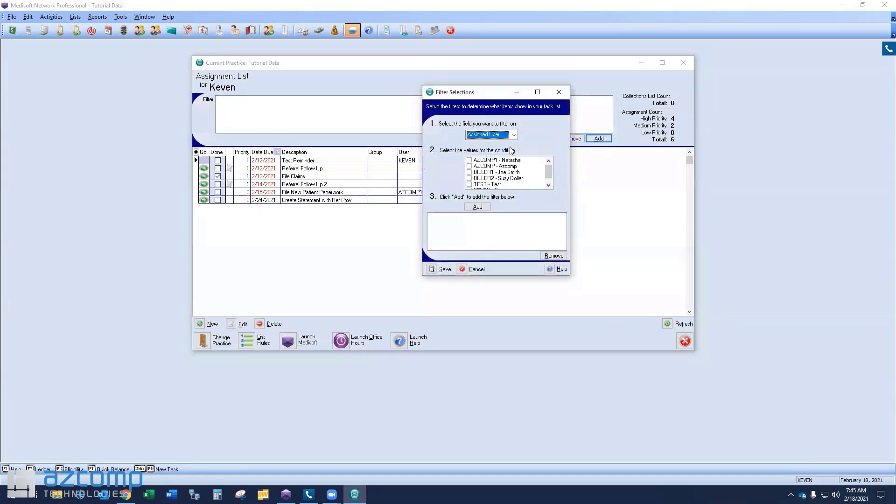
click(549, 184)
click(470, 185)
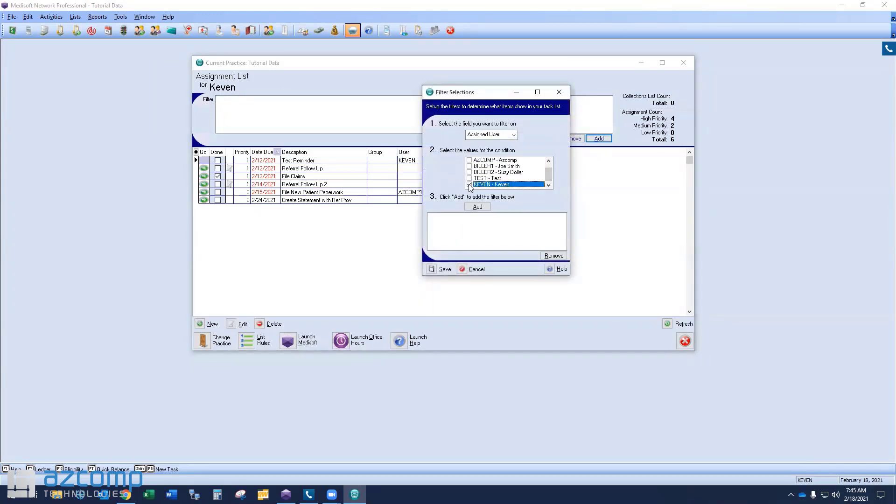
click(481, 208)
click(431, 270)
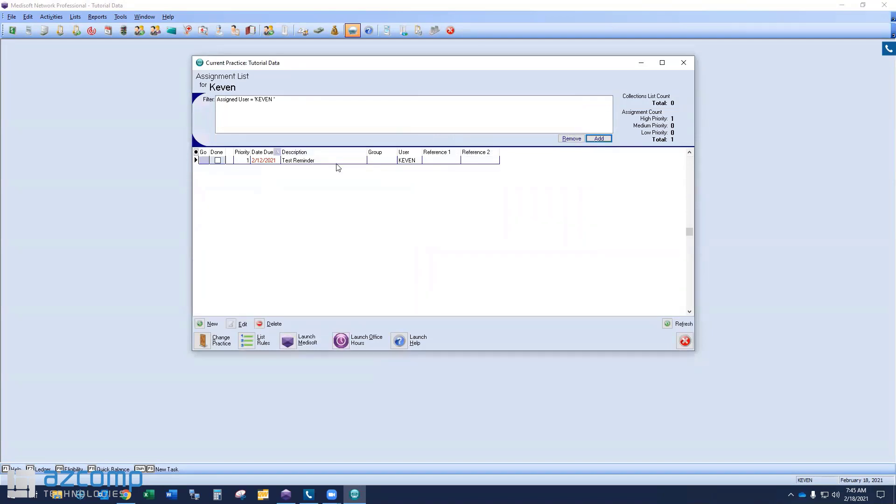
- Remove the Assigned User filter from the assignment list
click(273, 101)
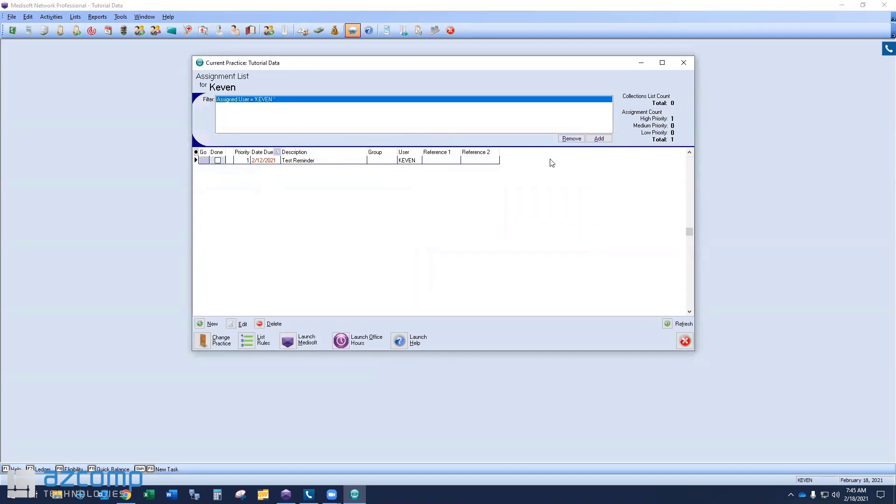
click(572, 139)
click(572, 139)
- Add a Status filter with the value Not Done to the assignment list and save it
click(598, 138)
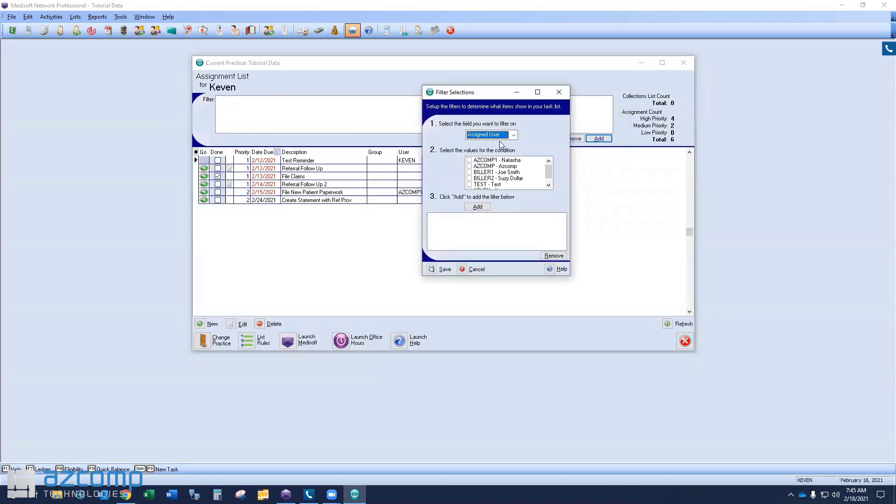
click(513, 135)
click(485, 184)
click(481, 180)
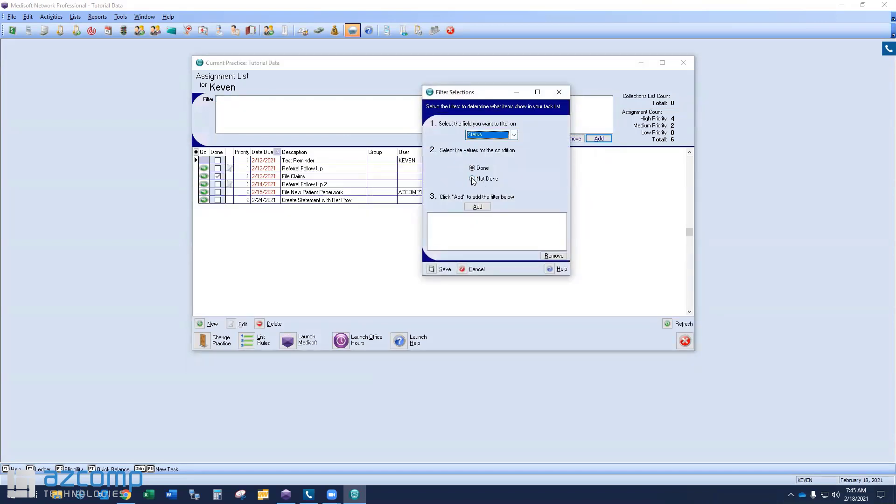
click(472, 206)
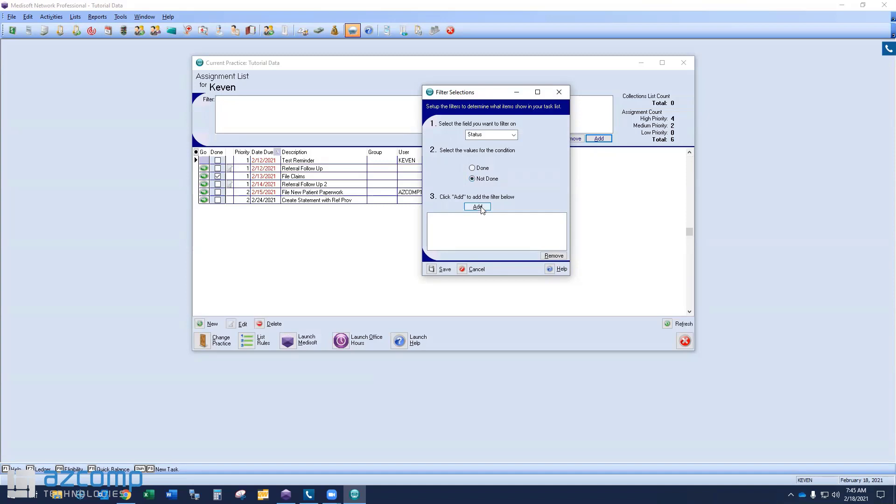
click(430, 269)
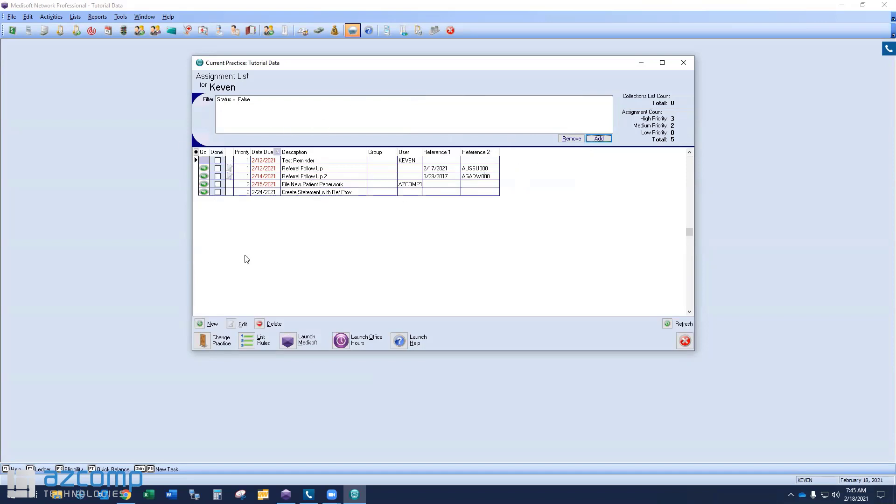
- Remove the Status filter from the assignment list
click(571, 138)
click(248, 100)
click(571, 139)
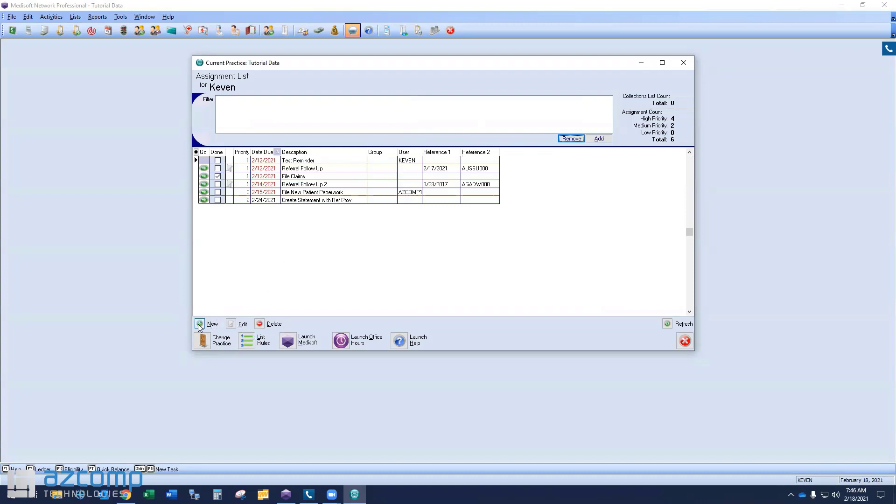
click(134, 287)
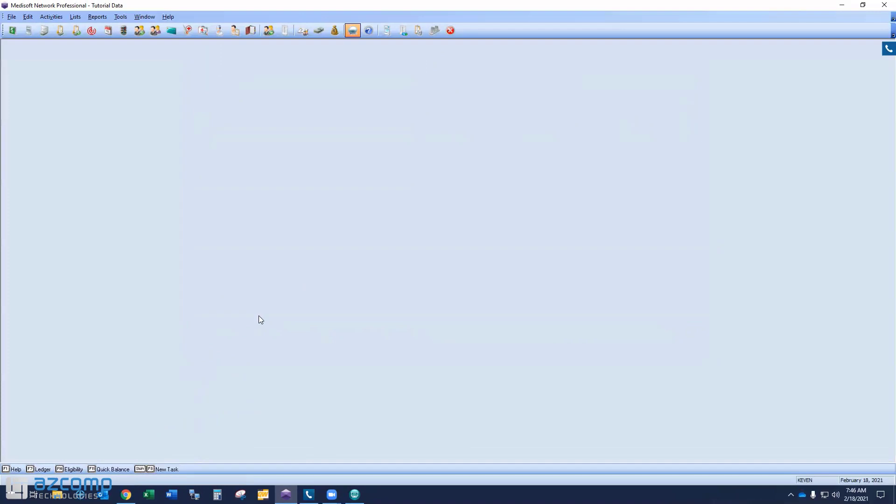
key(shift+F8)
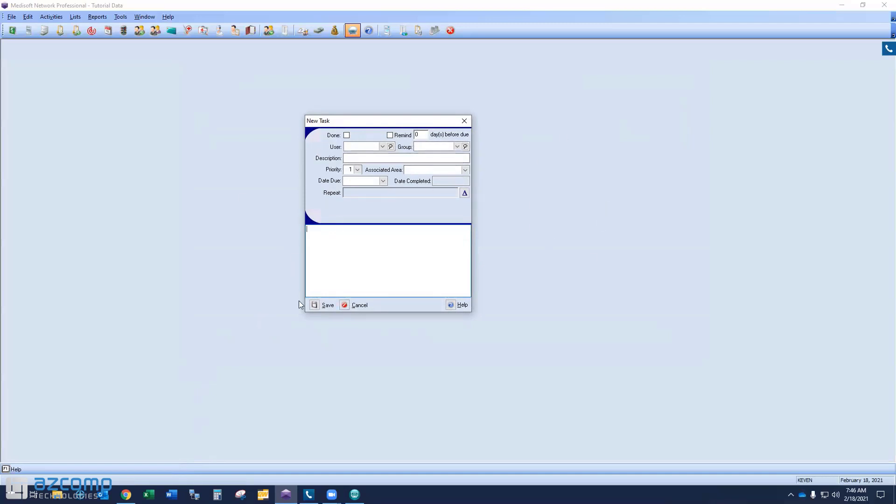
click(464, 123)
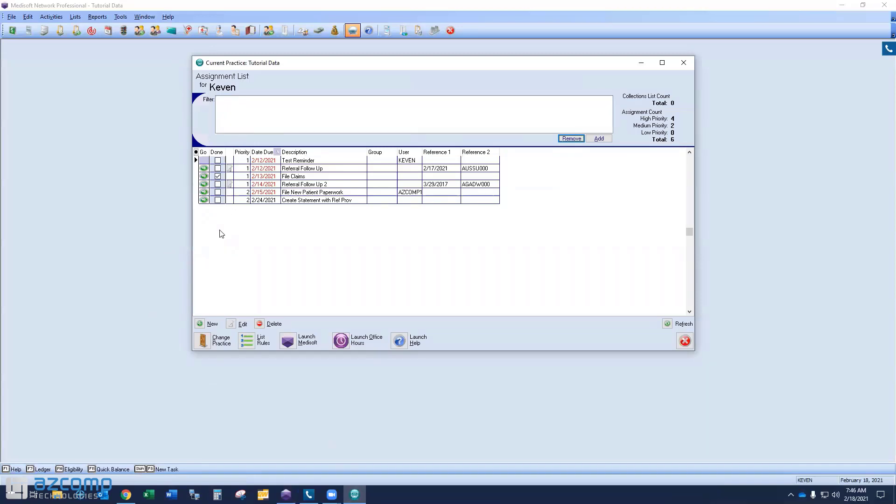
- Create a new task with a reminder 2 days before it is due and assign it to the signed-in user
click(201, 324)
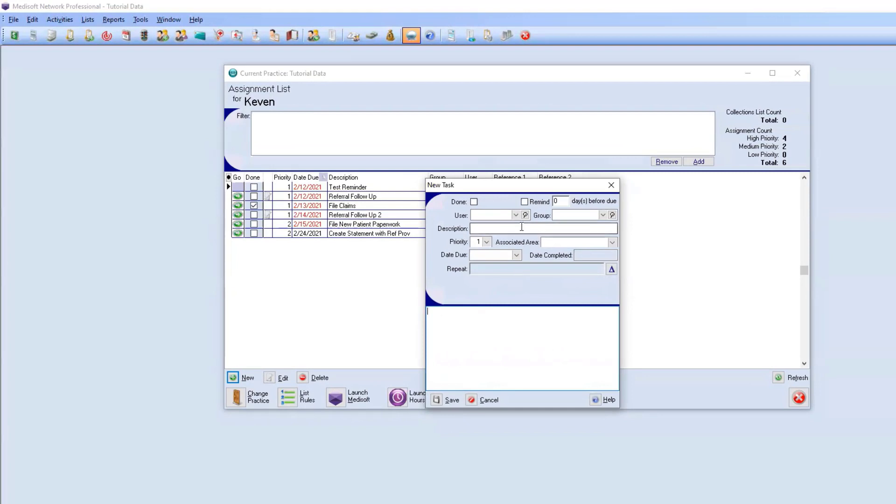
click(524, 202)
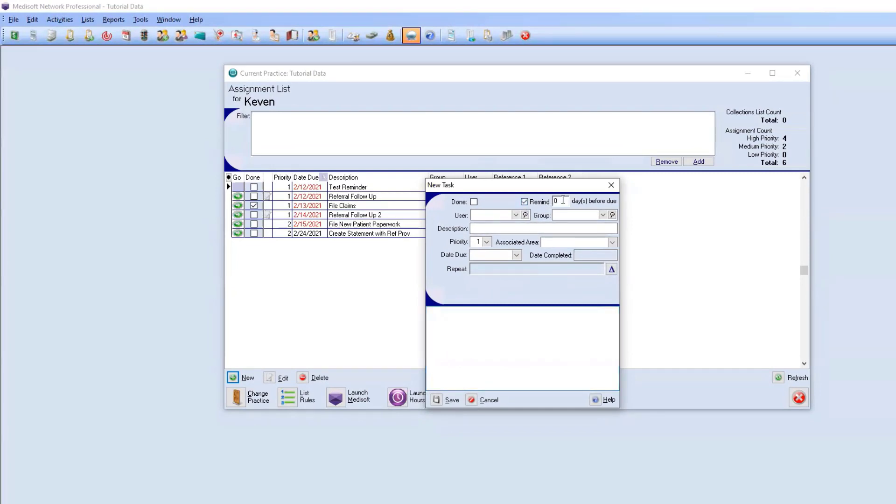
drag(563, 201, 473, 197)
text(2)
click(516, 215)
click(515, 277)
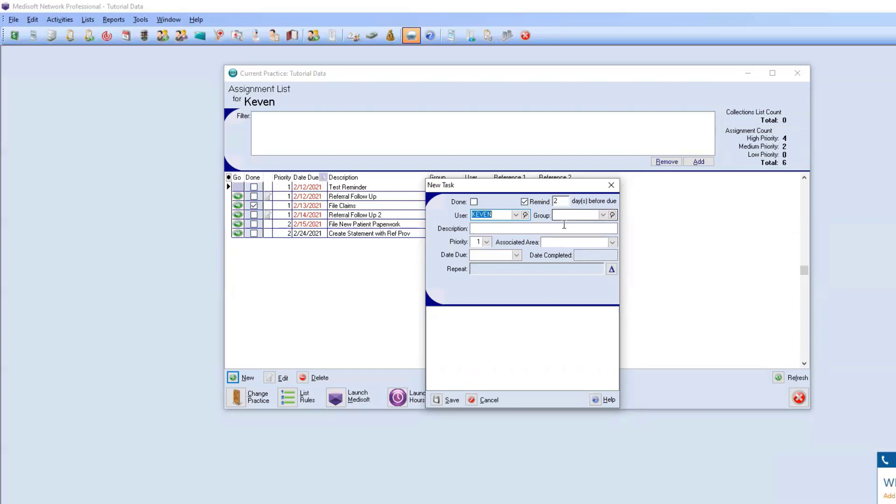
- Describe the new task as Run Quarterly Reports with priority 1 and set its due date to 2/26/2021
click(564, 226)
text(Run )
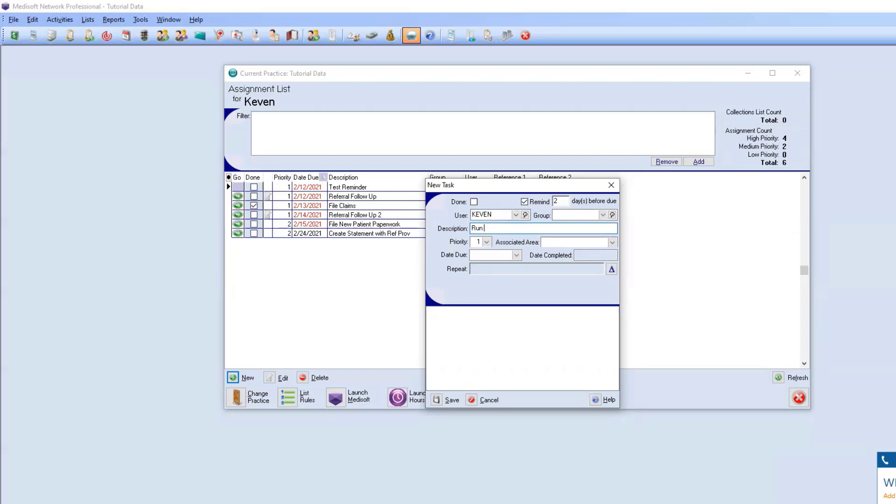
text(Qu)
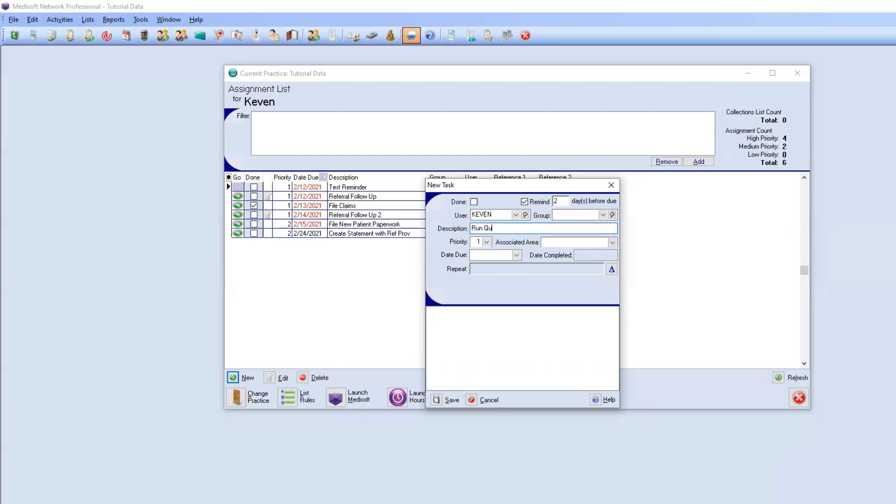
text(arterly Reports)
click(487, 243)
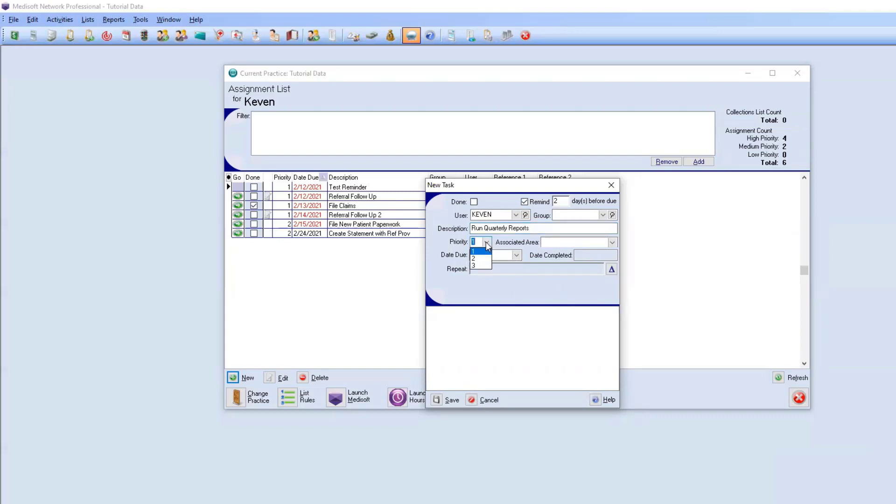
click(455, 237)
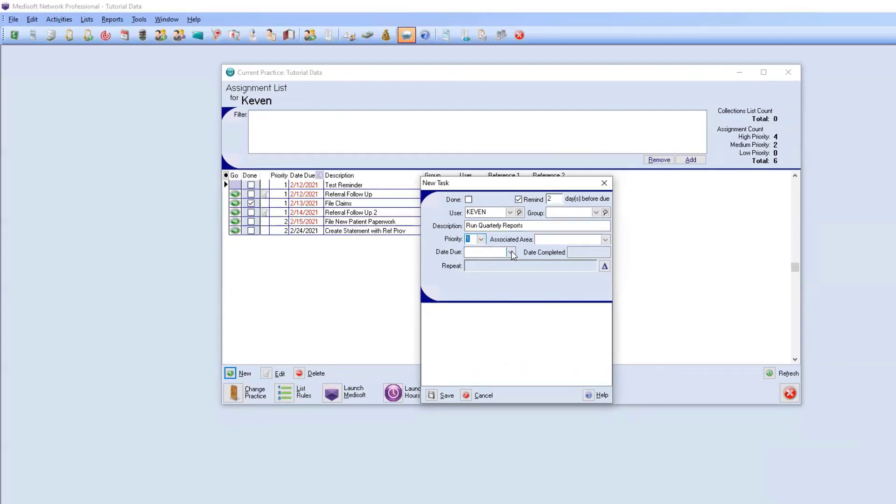
click(517, 255)
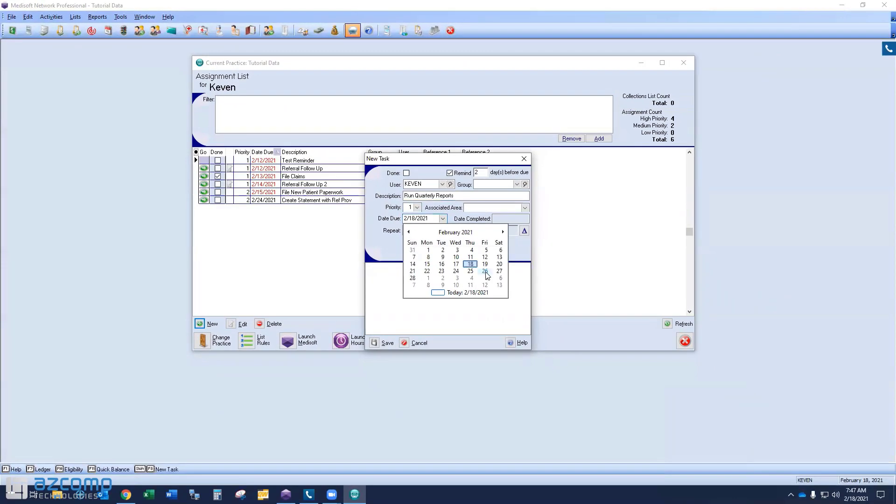
click(485, 272)
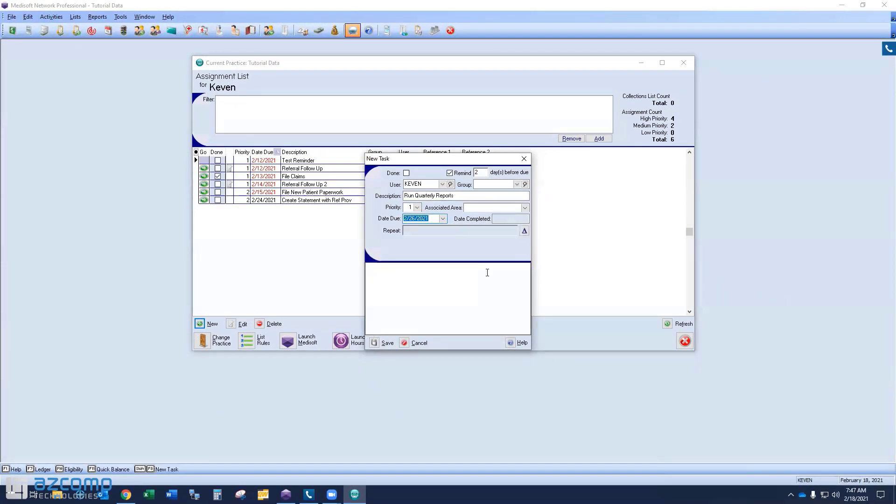
- Set the task to repeat monthly, every 3 months on the fourth Friday
click(524, 231)
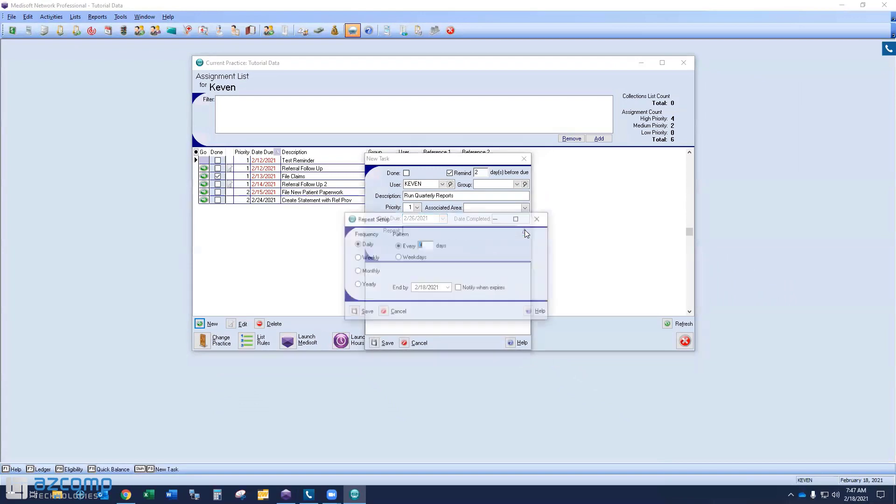
click(359, 273)
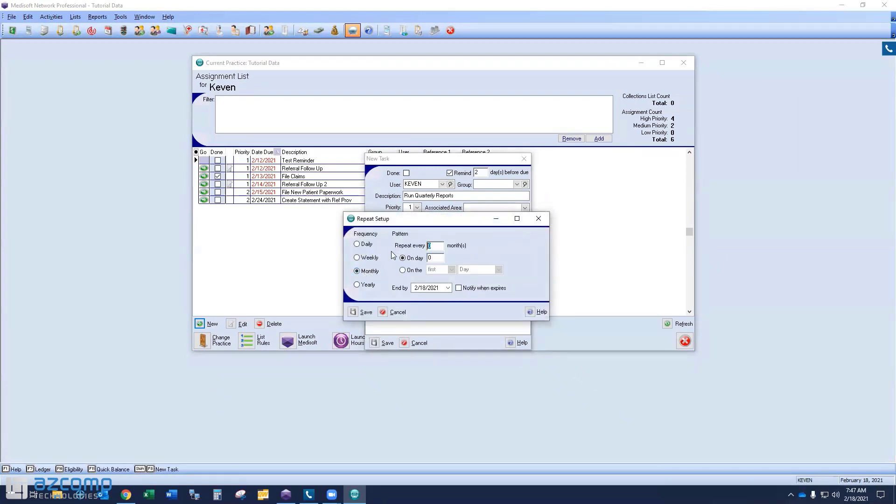
text(3)
click(402, 270)
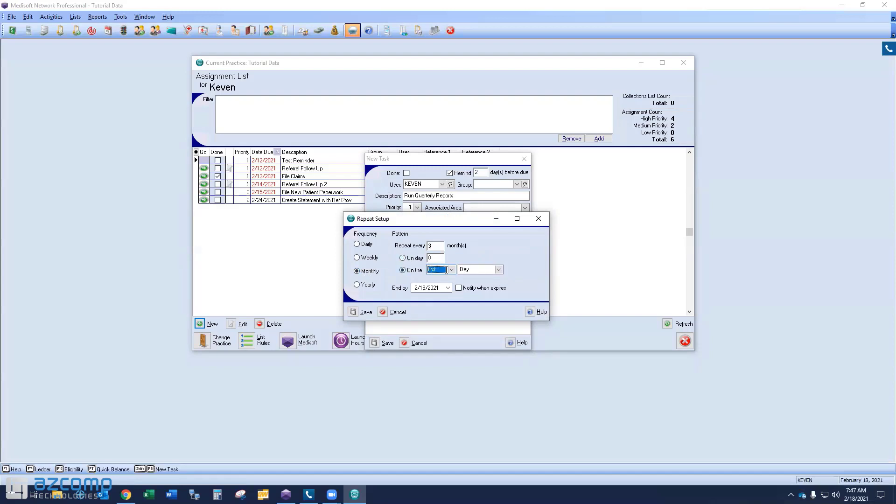
click(451, 270)
click(442, 296)
click(499, 270)
click(480, 308)
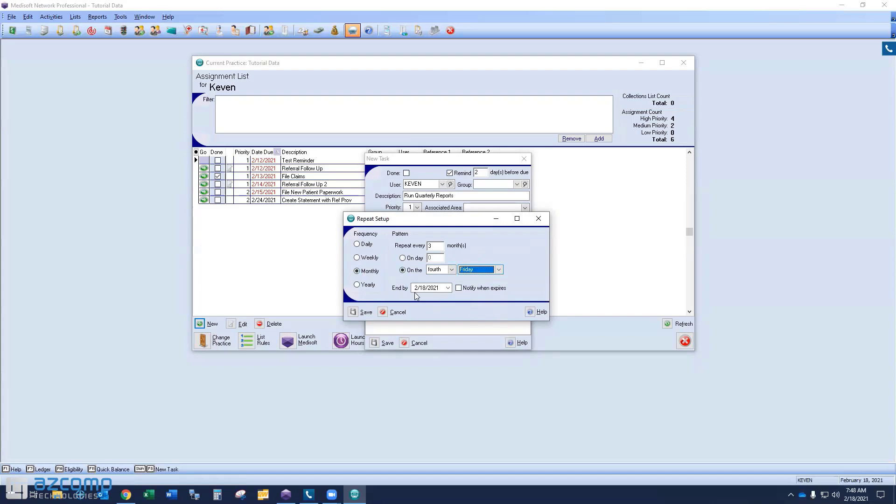
- Set the recurrence to end by 12/31/2021, then save the repeat setup and the task
click(447, 288)
click(511, 301)
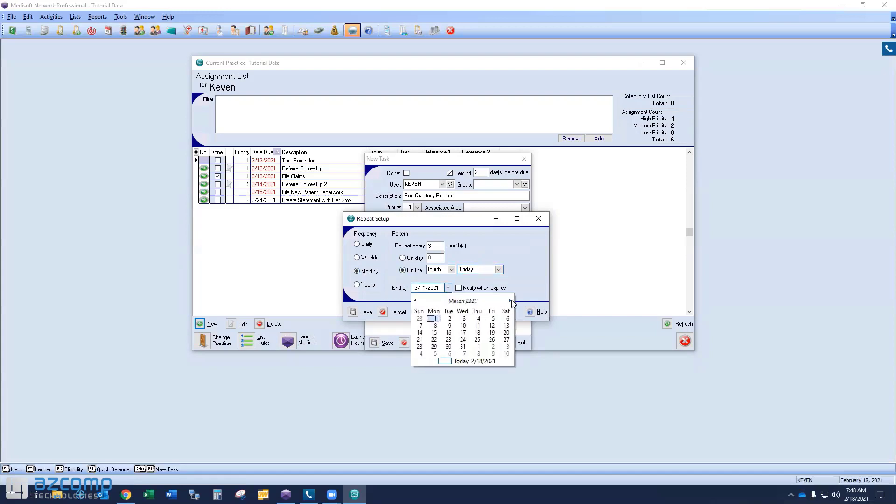
click(510, 300)
click(511, 300)
click(511, 301)
click(510, 301)
click(510, 300)
click(510, 301)
click(511, 300)
click(511, 301)
click(511, 301)
click(492, 347)
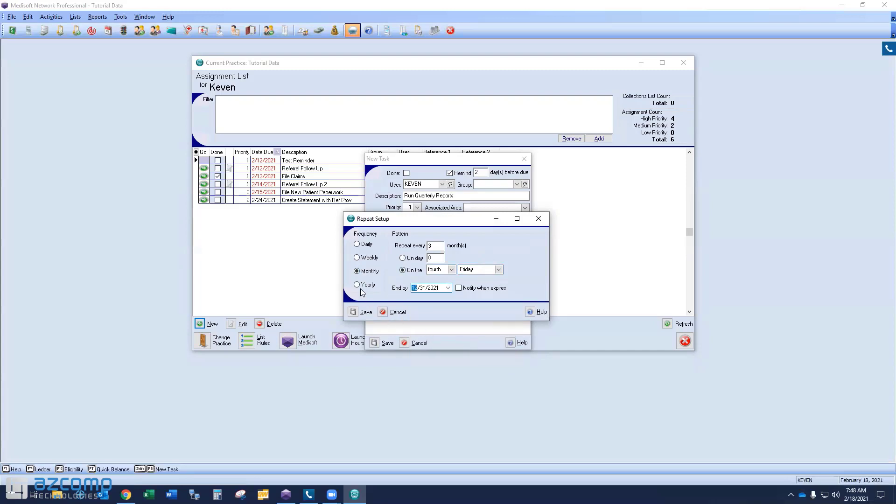
click(353, 312)
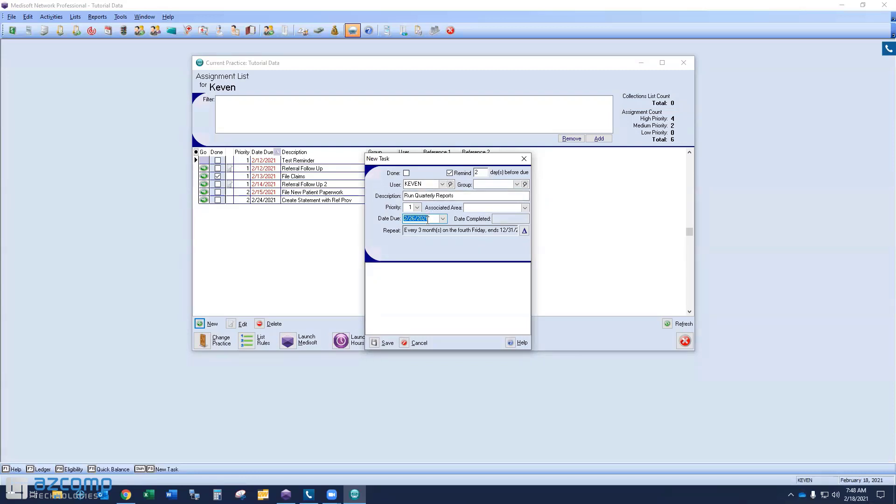
click(375, 344)
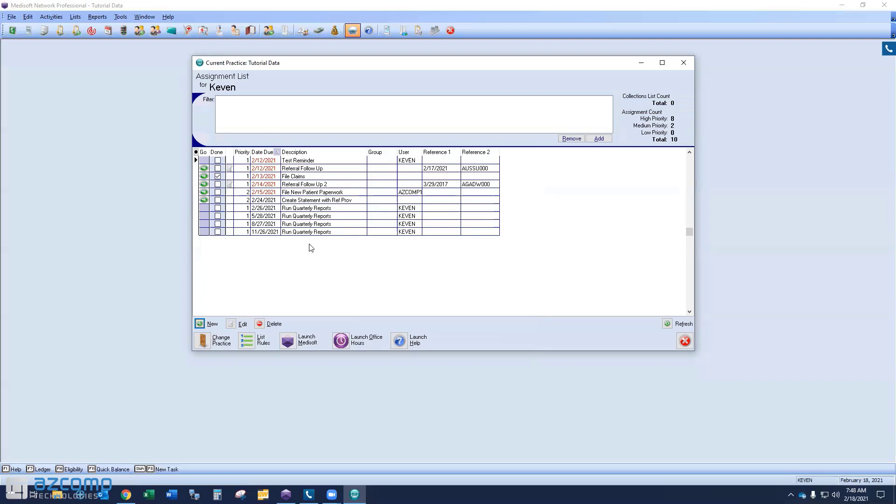
- Open the New Referral Follow Up rule (REF) from the task rules list for editing
click(248, 343)
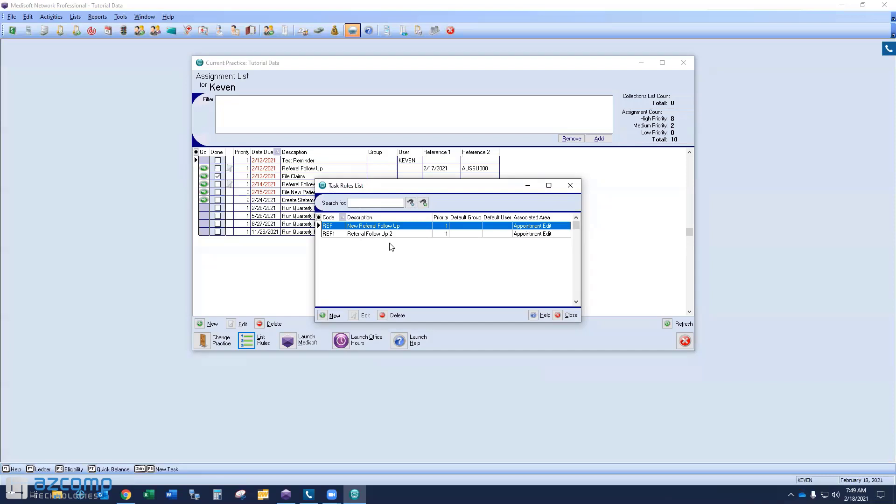
click(362, 315)
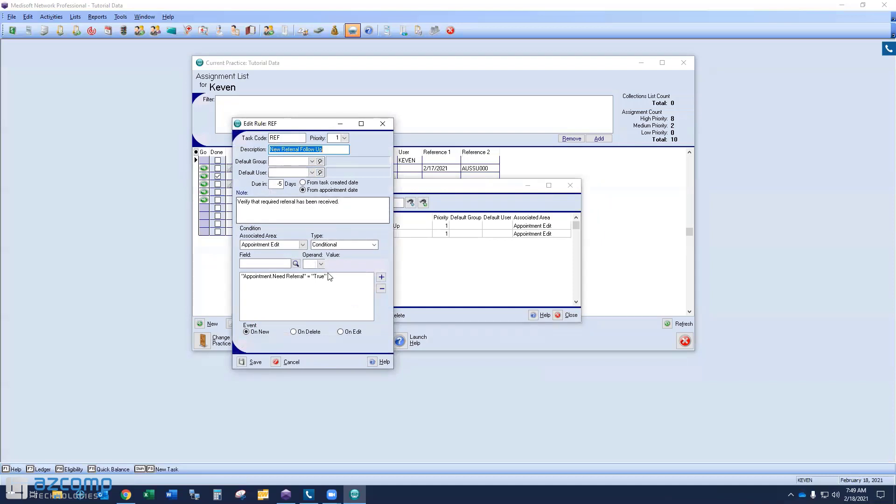
click(337, 150)
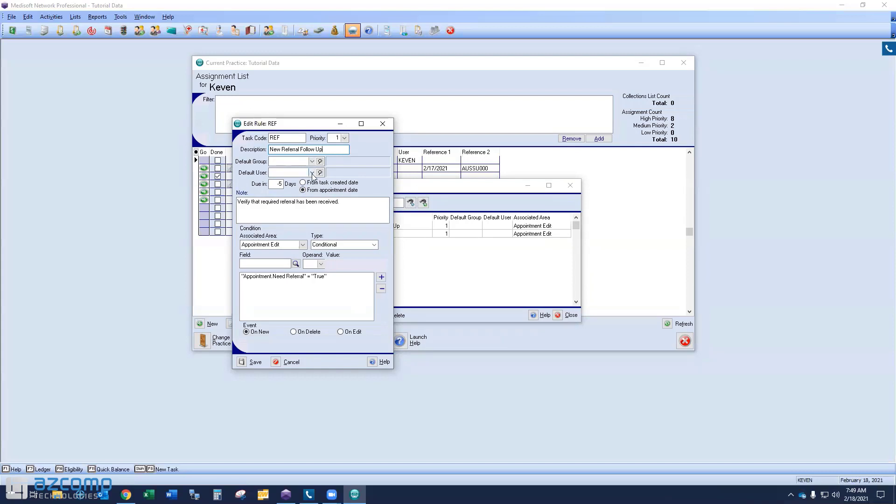
- Review the referral rule's due-in days, note and Need Referral condition, then save and close the rule
click(272, 184)
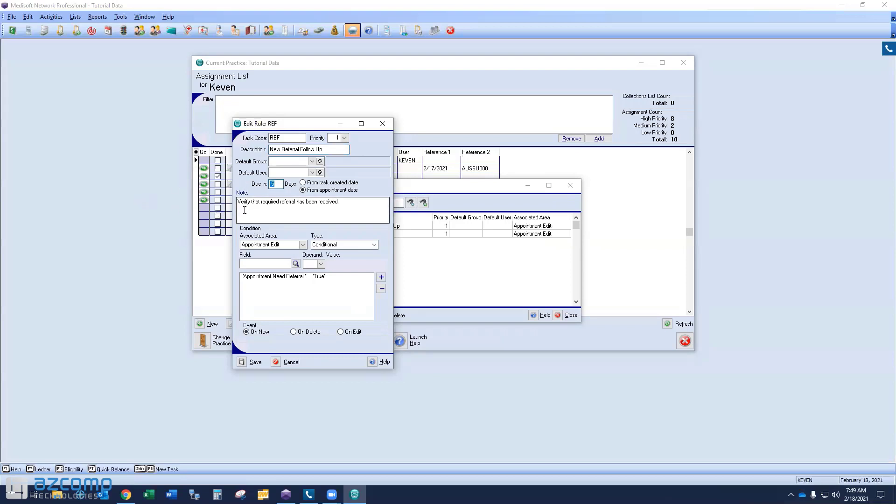
click(355, 203)
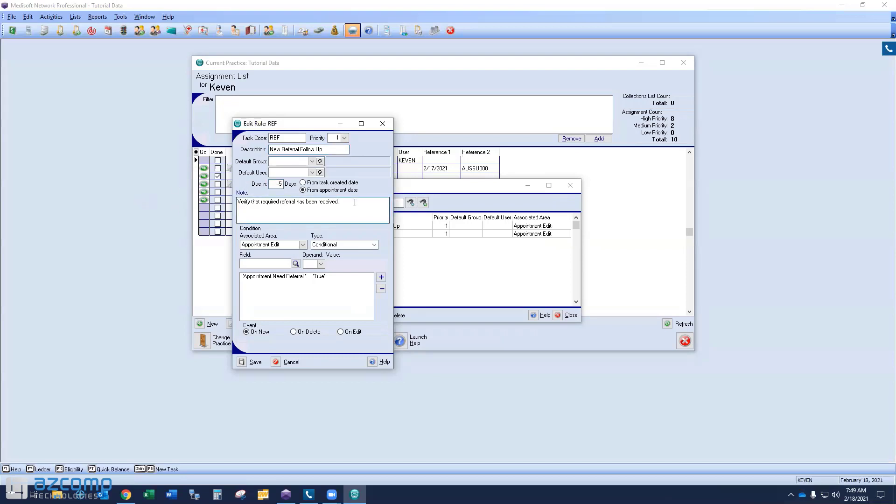
drag(355, 203, 223, 212)
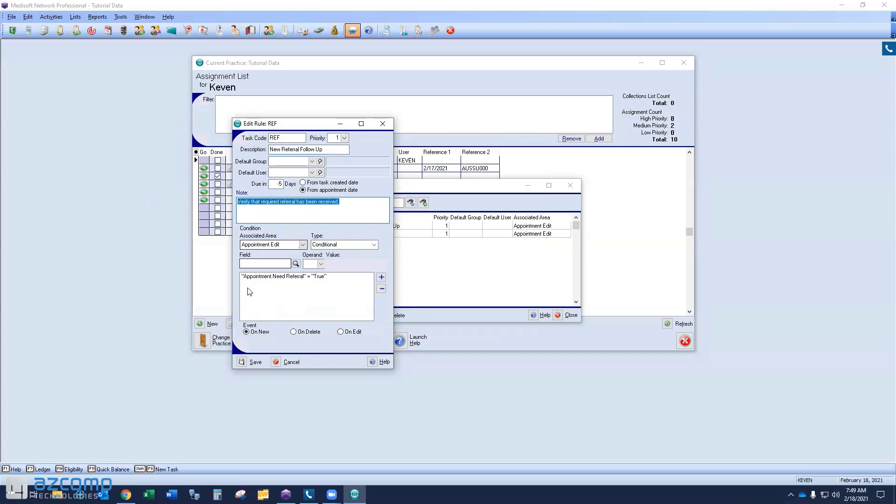
click(301, 297)
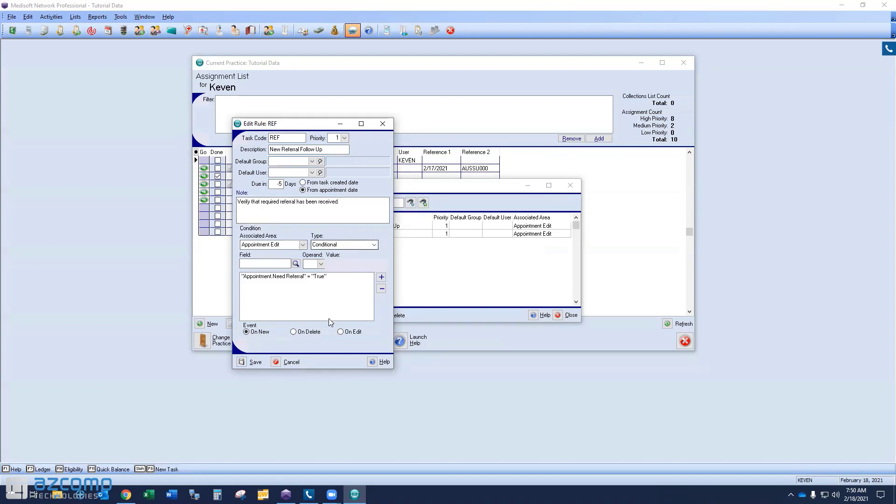
click(240, 362)
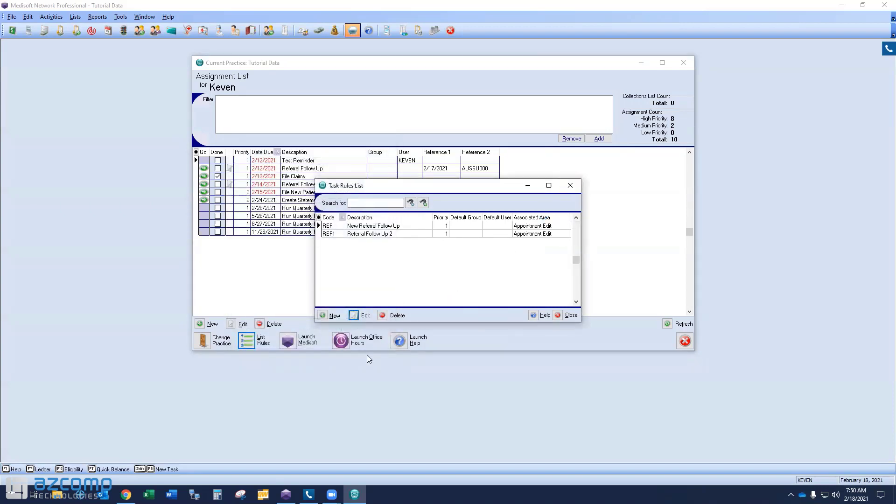
- Launch Office Hours and start a new appointment for February 22, 2021 at 2:45 pm in the first provider's column
click(341, 342)
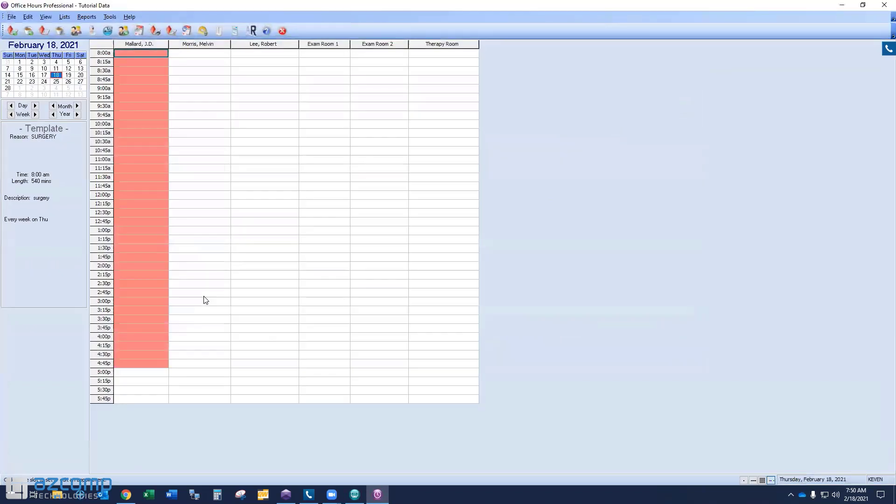
click(20, 82)
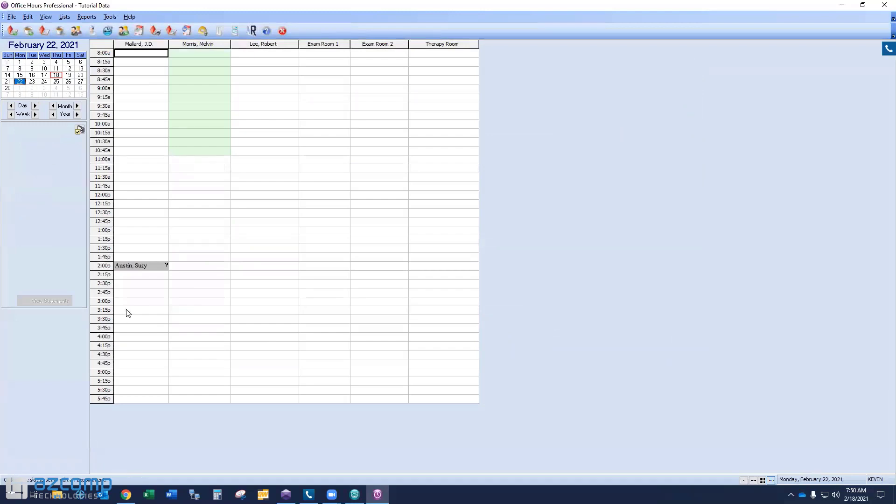
double_click(132, 295)
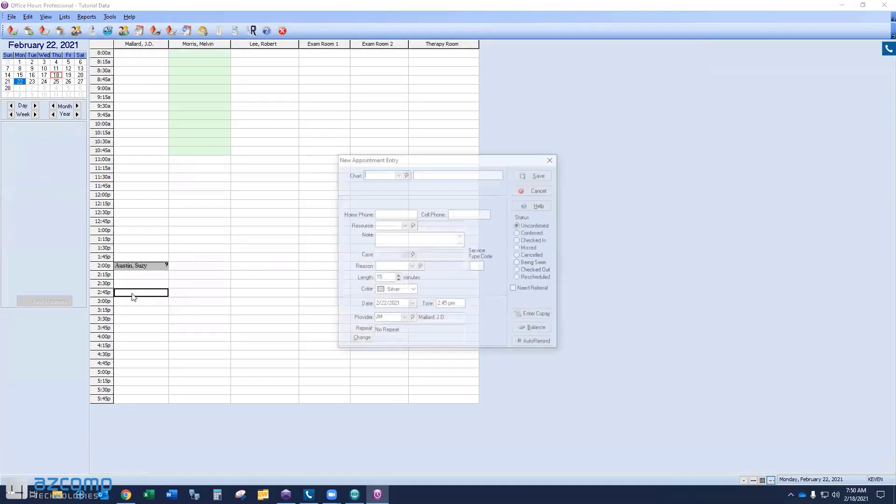
- Assign the fifth listed patient's chart to the new appointment, mark it as Need Referral and save it
click(398, 175)
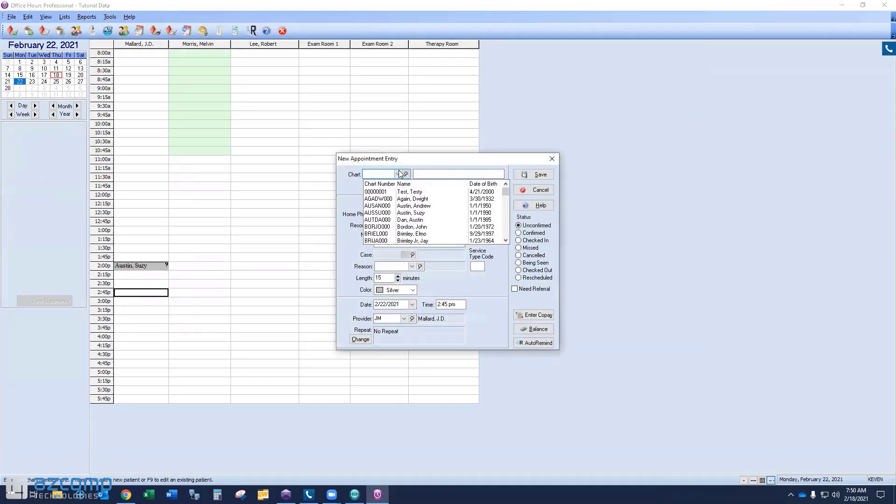
click(406, 220)
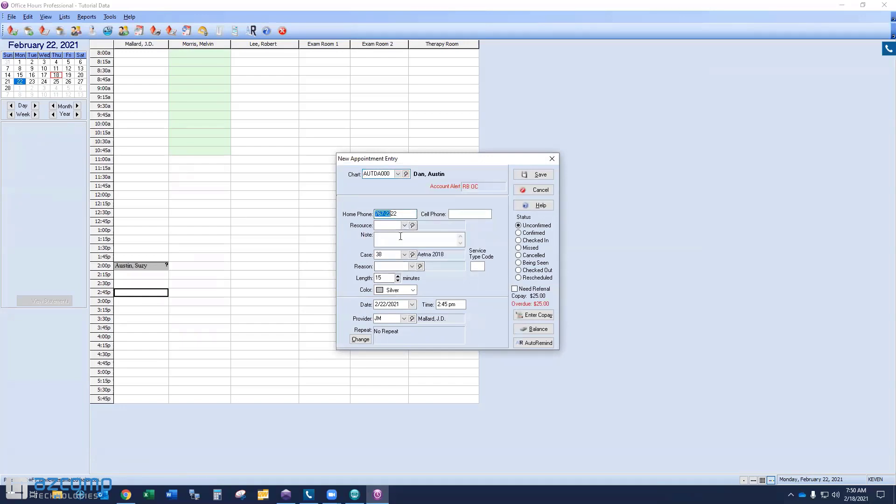
click(552, 288)
click(515, 290)
click(539, 176)
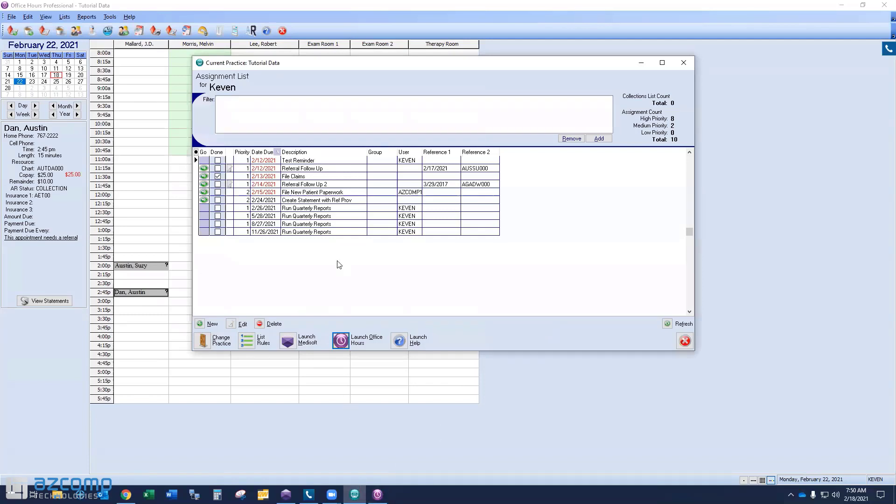
- Refresh the Work Administrator assignment list and select the New Referral Follow Up task referencing 2/22/2021
click(668, 324)
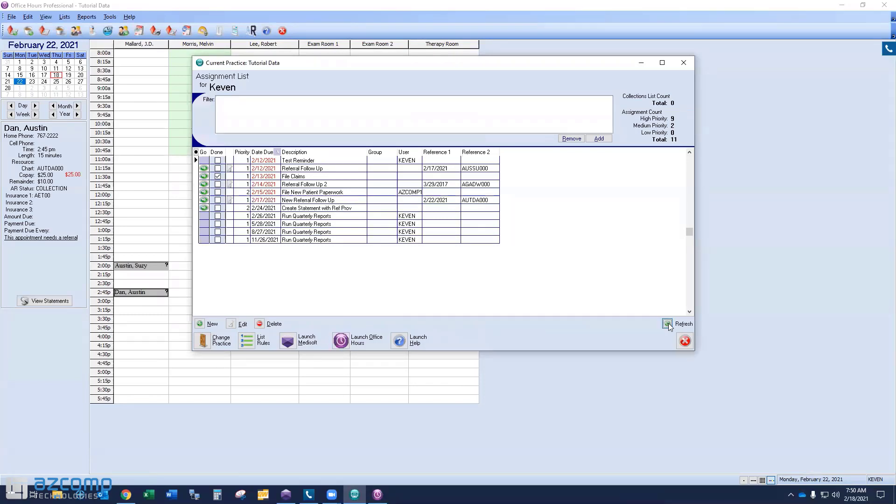
click(301, 203)
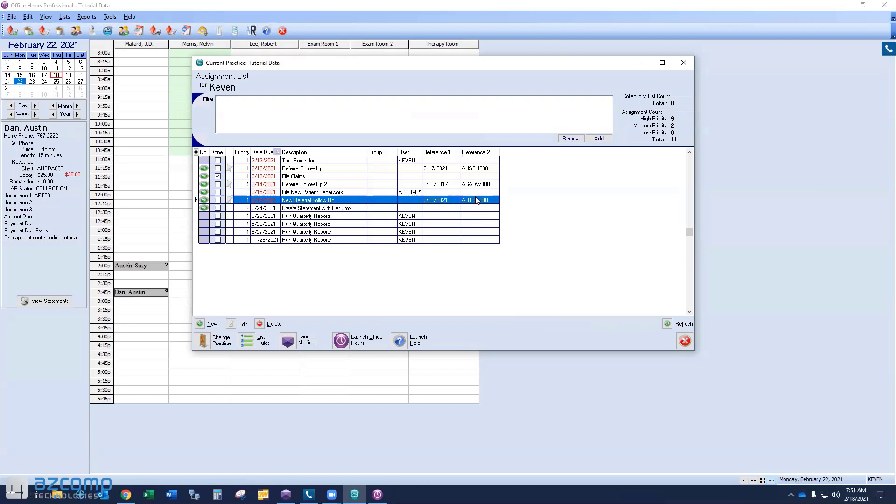
click(244, 209)
- Switch to Medisoft and examine the AR Tracker's filter options, then close it and return to the Work Administrator assignment list
click(286, 495)
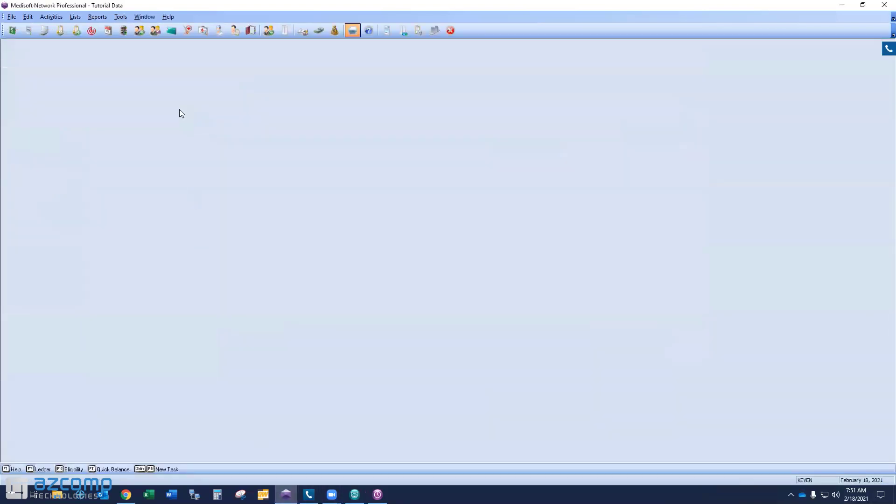
click(91, 32)
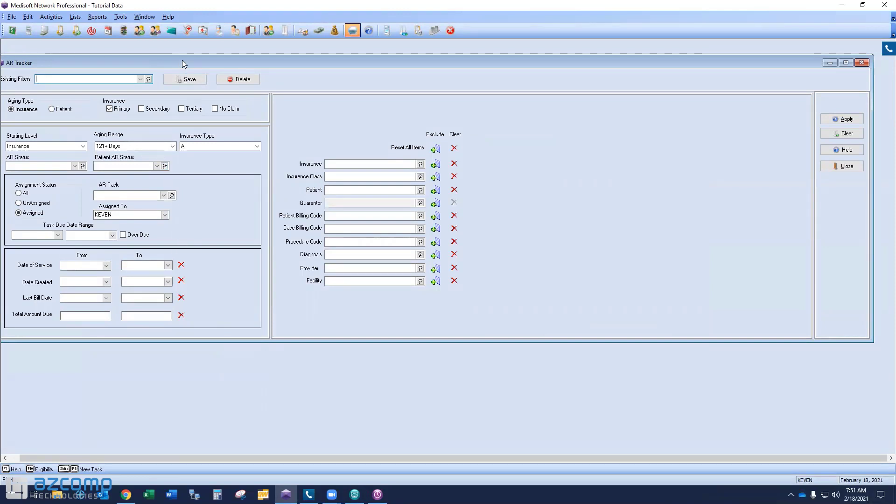
drag(182, 60, 193, 49)
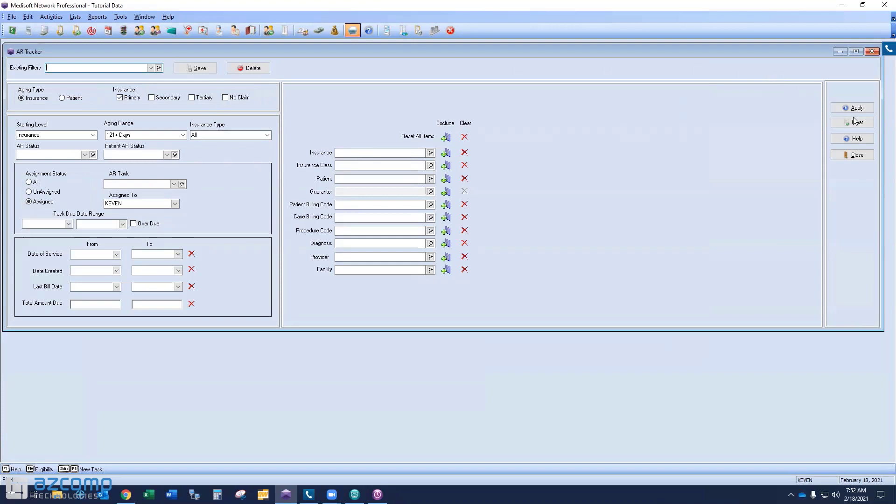
click(872, 51)
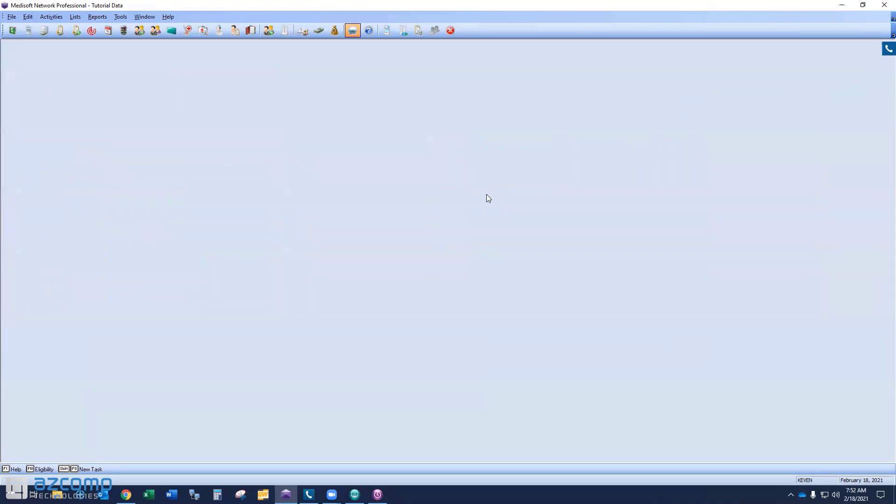
click(355, 495)
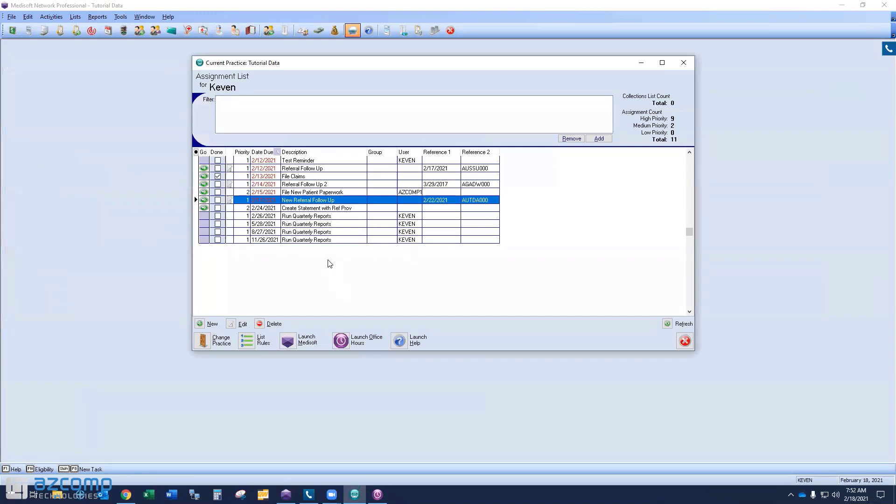